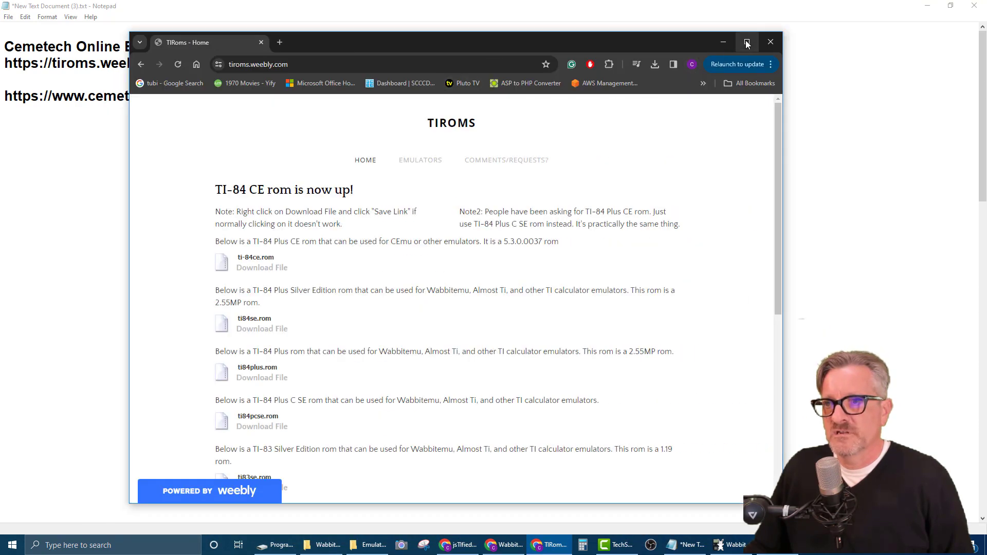
Maximize Chrome and scroll through TIRoms downloads such as ti-84ce.rom, ti84plus.rom and ti83se.rom.
click(747, 41)
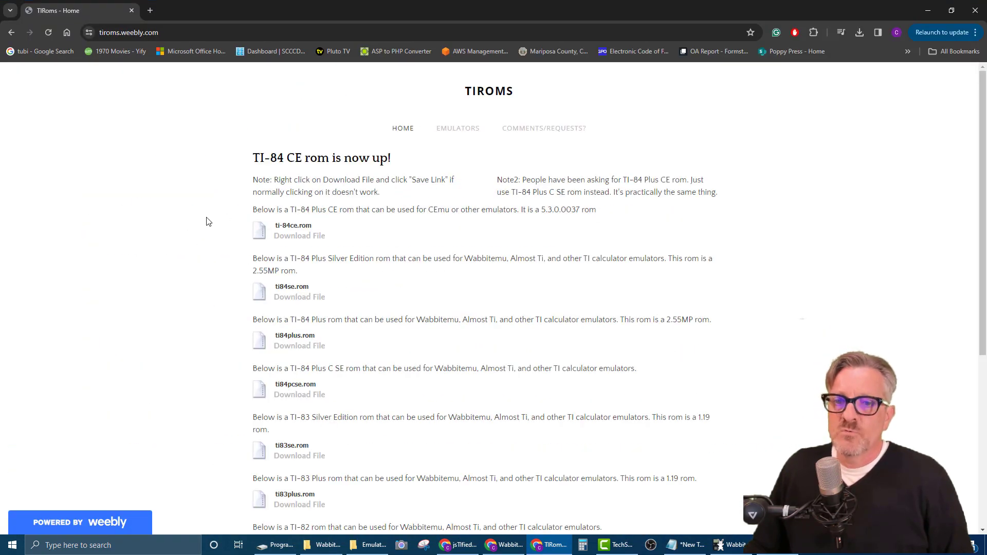
scroll(208, 242, down, 2)
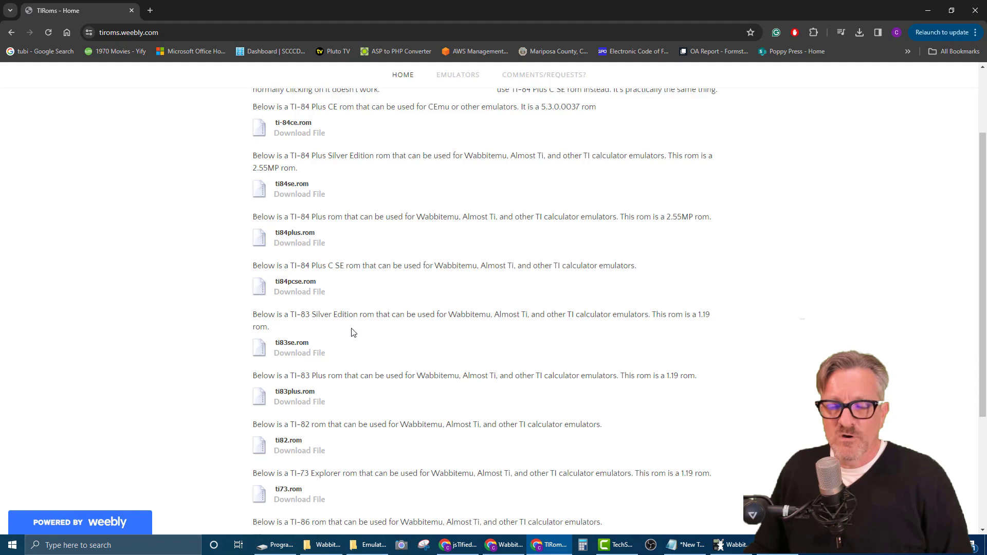
scroll(331, 341, up, 1)
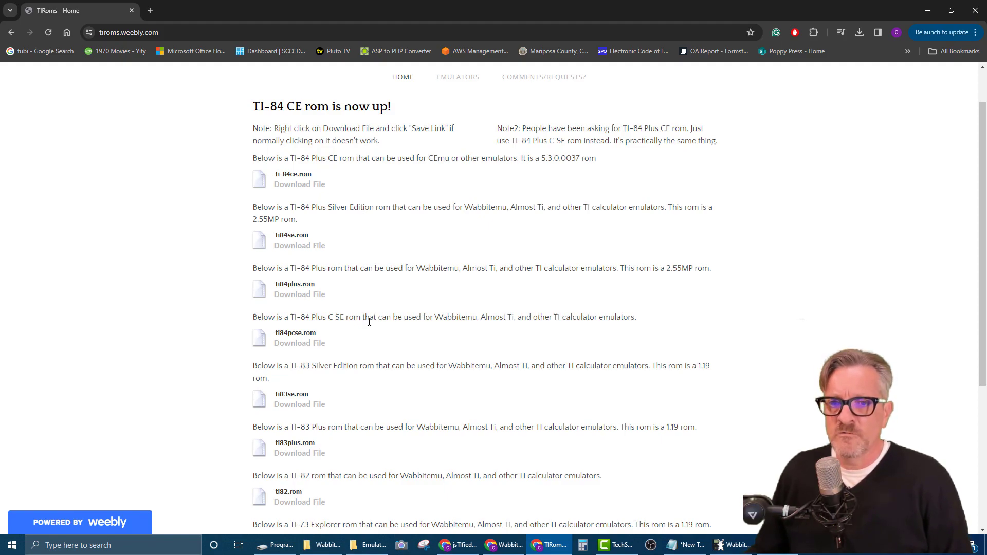
scroll(349, 385, down, 4)
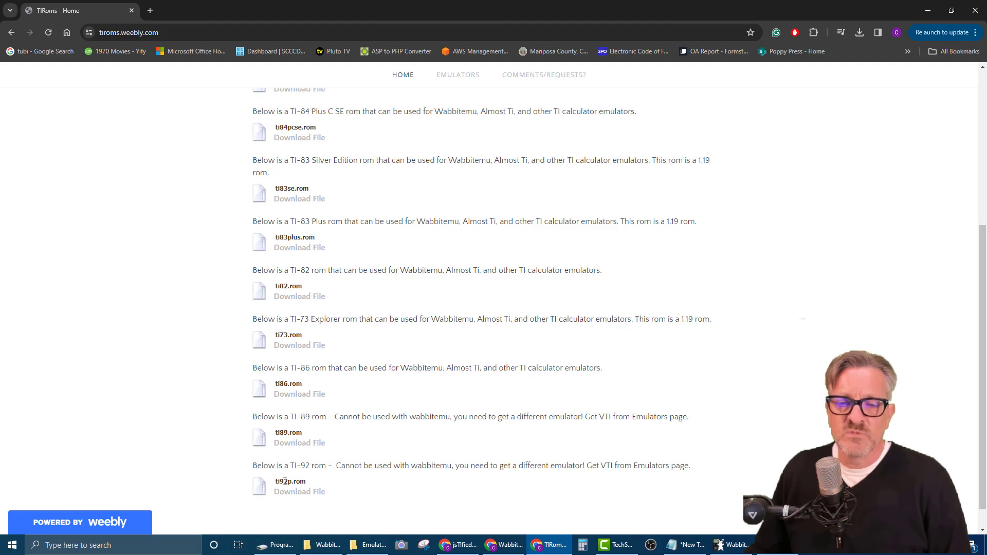
scroll(286, 482, up, 4)
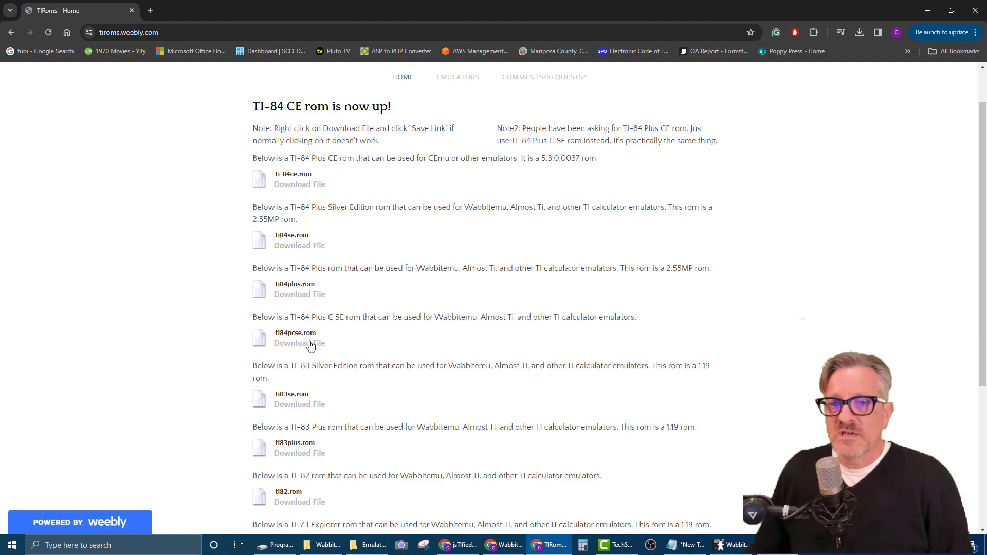
scroll(319, 390, down, 1)
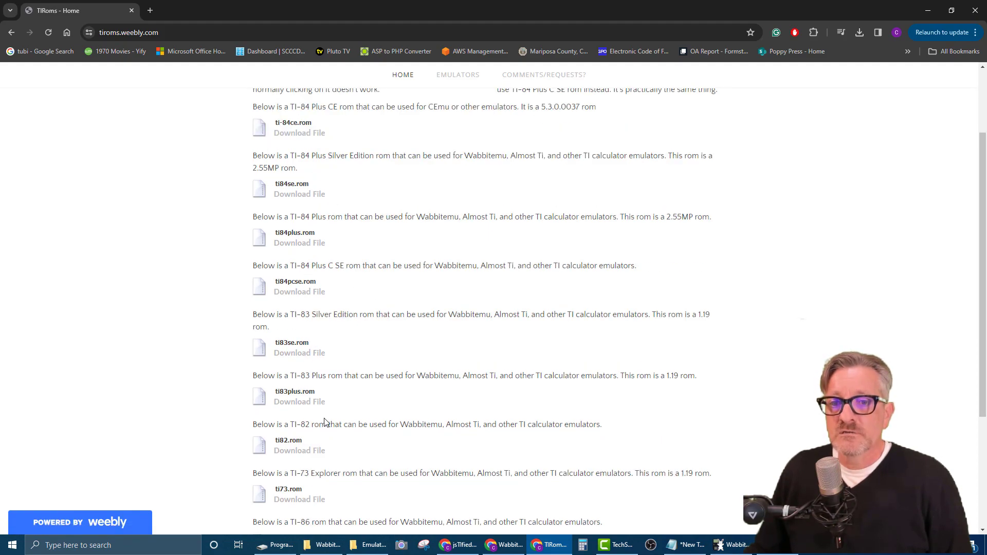
Save ti83se.rom from its Download File link into the EmulatorFiles folder.
right_click(303, 357)
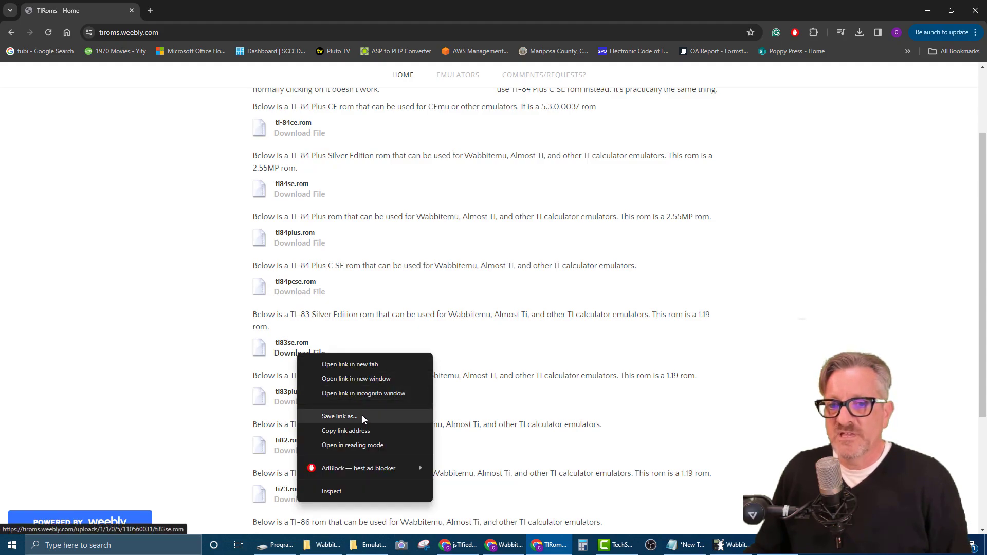
click(339, 416)
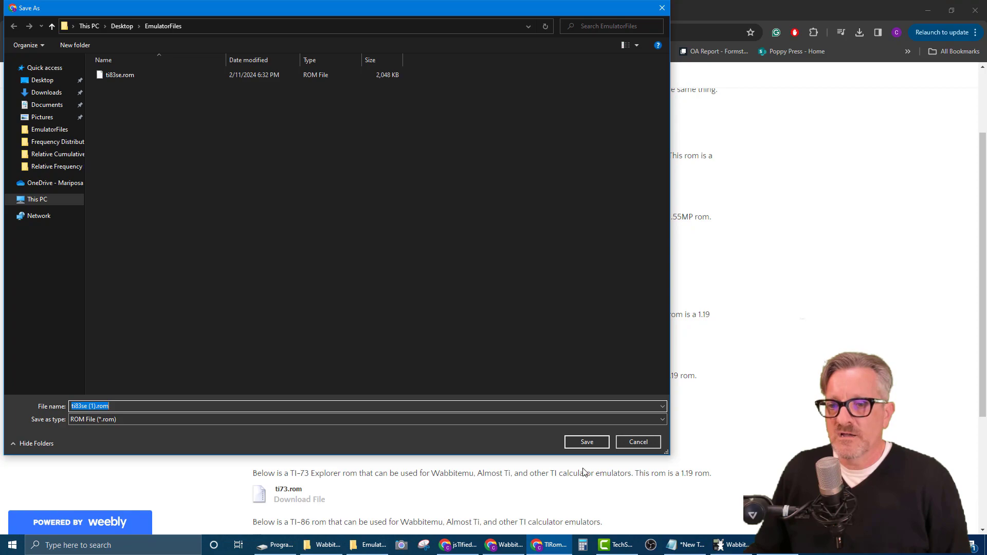
click(587, 443)
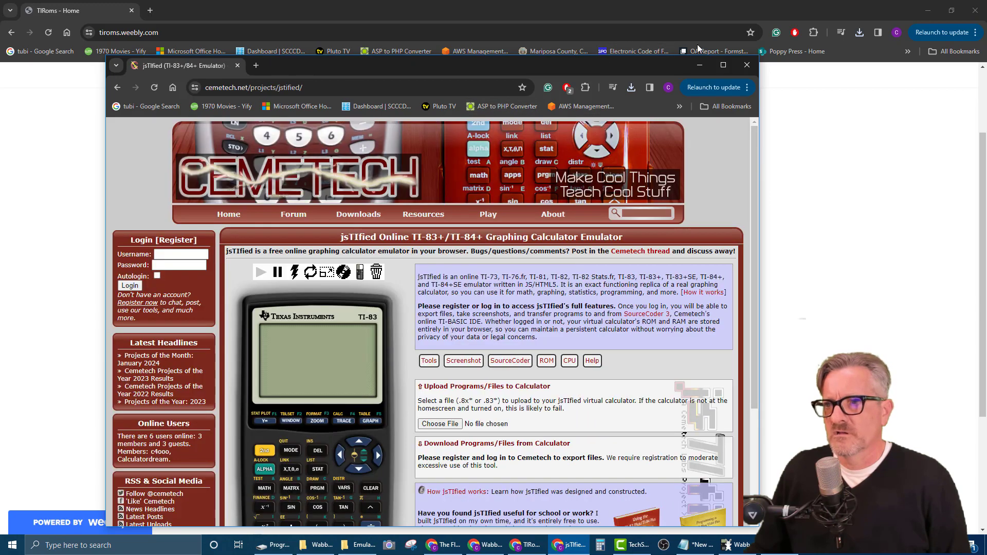
Maximize the jsTIfied page, then select the cemetech.net/projects/jstified/ address in the Notepad notes.
click(722, 65)
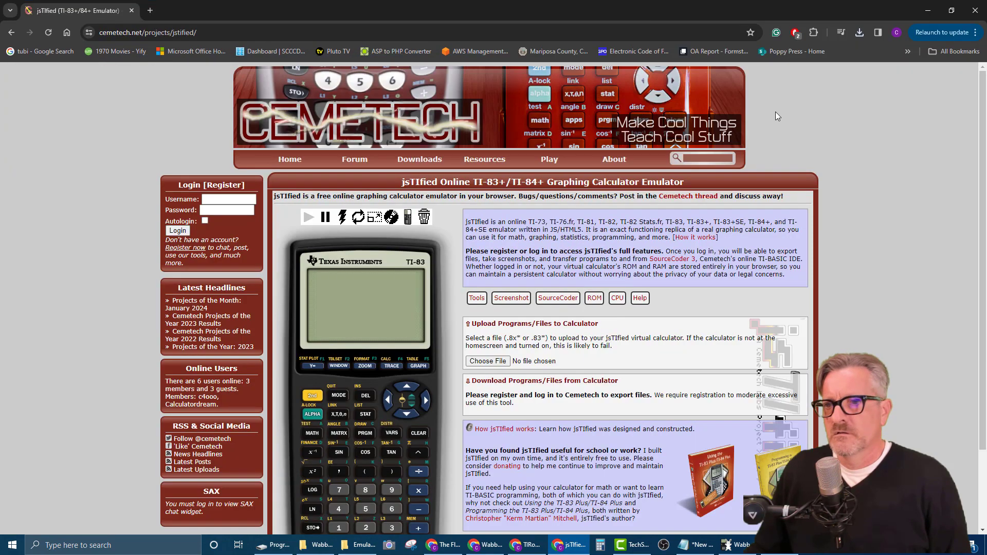
scroll(841, 323, down, 1)
scroll(840, 325, up, 1)
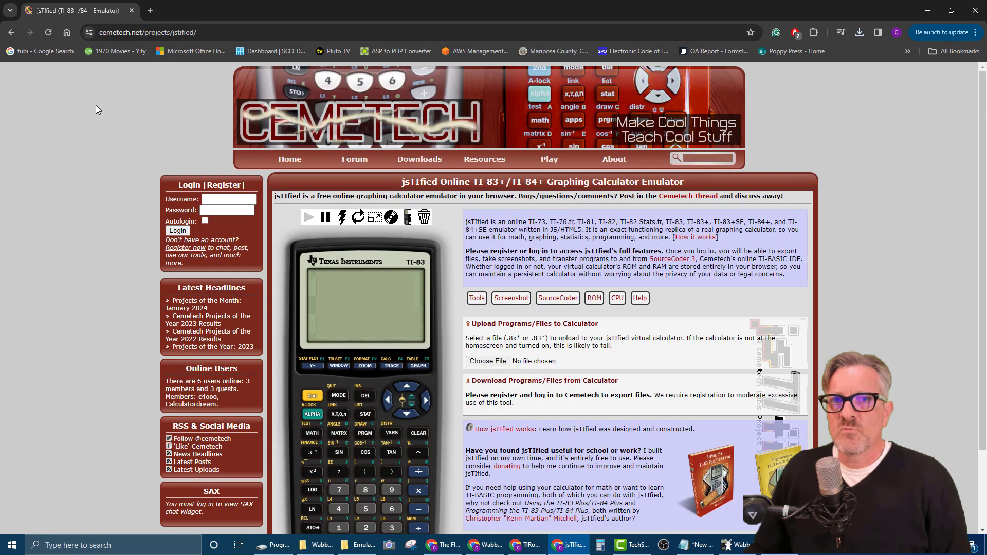
click(694, 544)
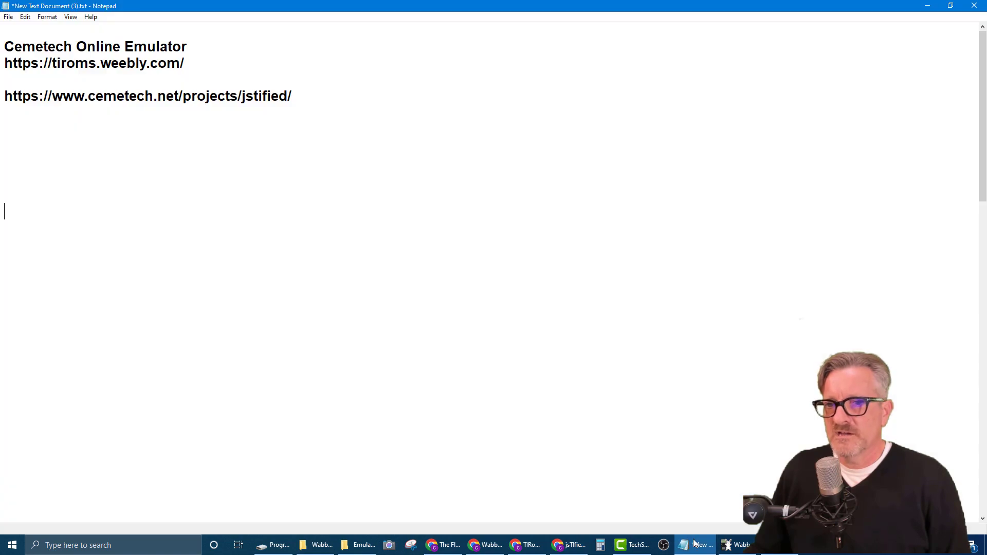
drag(294, 94, 3, 95)
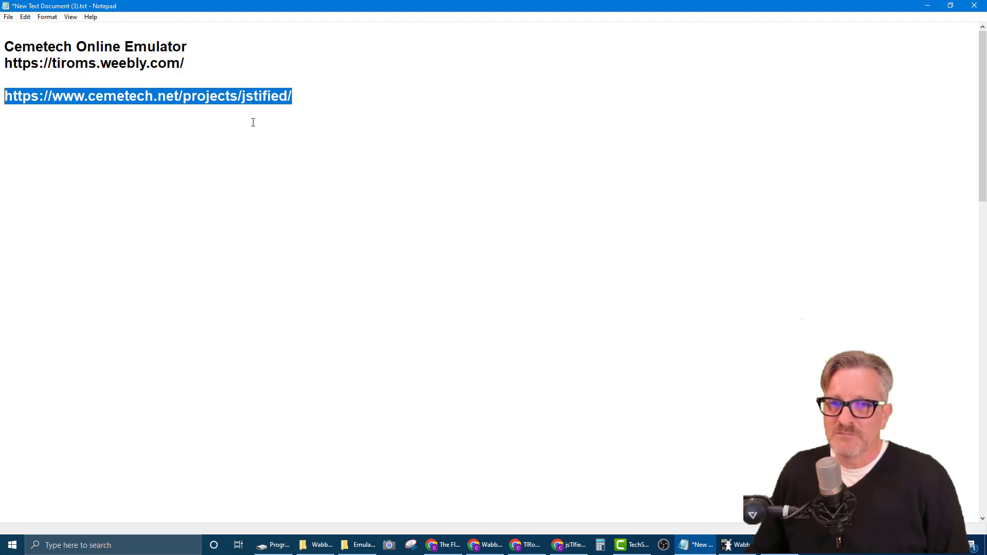
Minimize Notepad and scroll the jsTIfied page to the Upload Programs/Files section.
click(927, 6)
scroll(734, 280, down, 1)
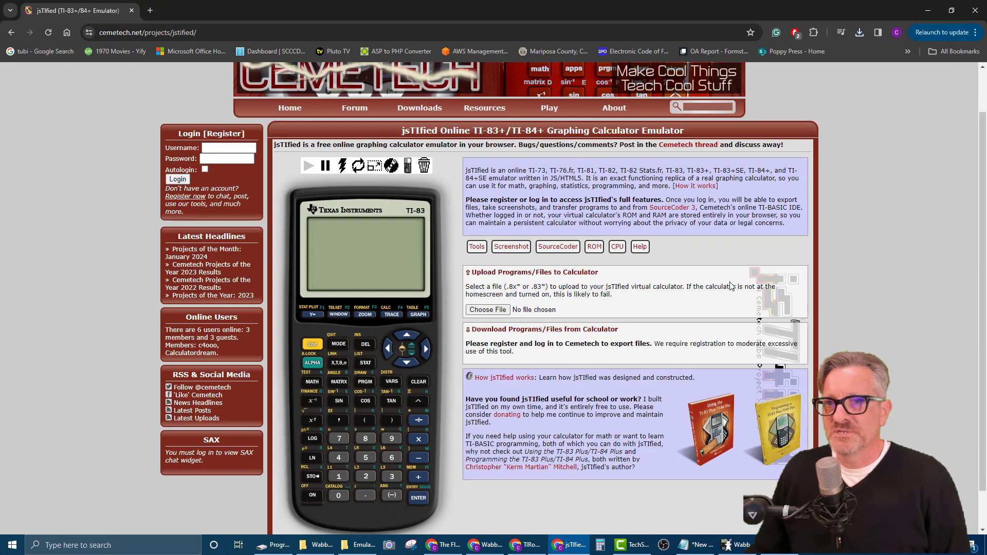
scroll(698, 311, up, 1)
scroll(673, 332, down, 1)
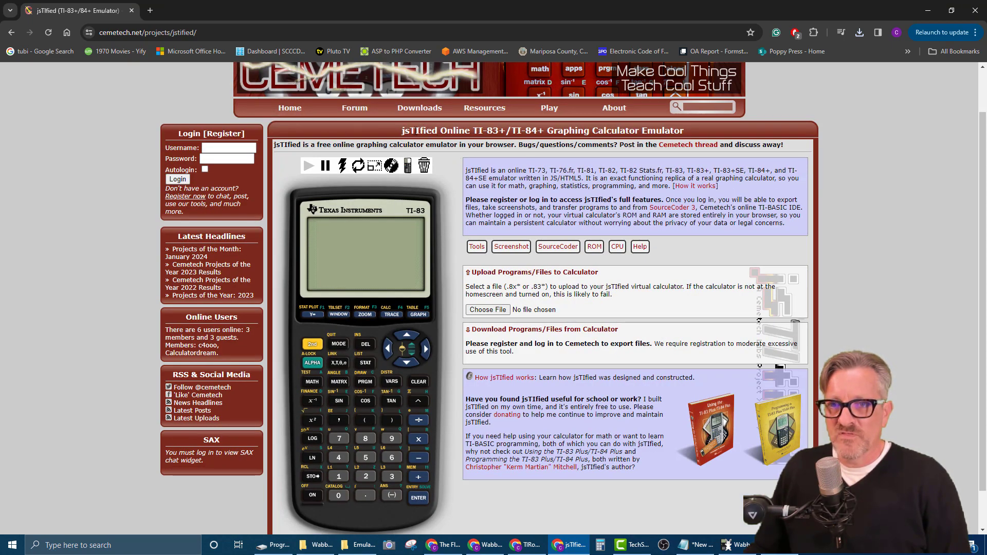
scroll(901, 329, down, 1)
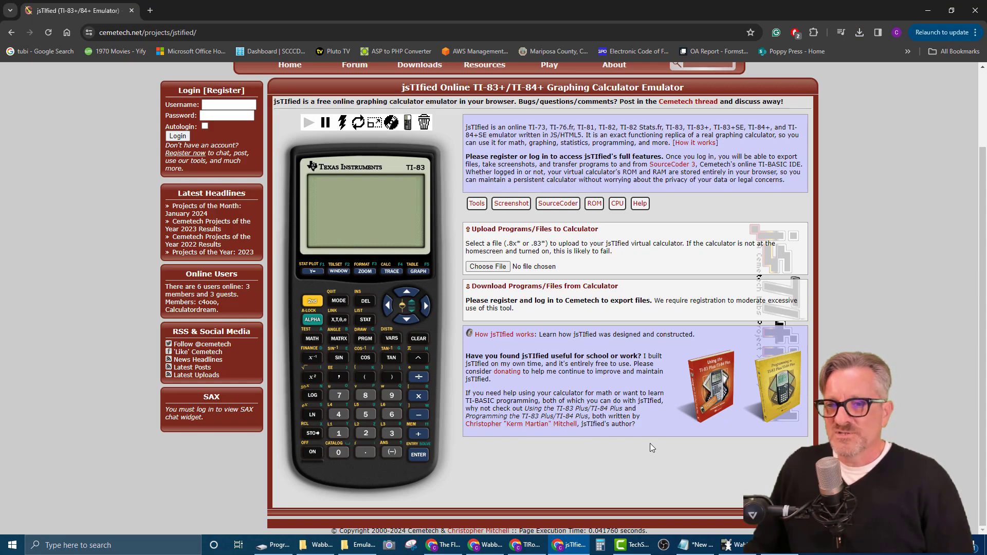
Upload ti83se (1).rom from EmulatorFiles via Upload Programs/Files, which fails to load.
click(494, 269)
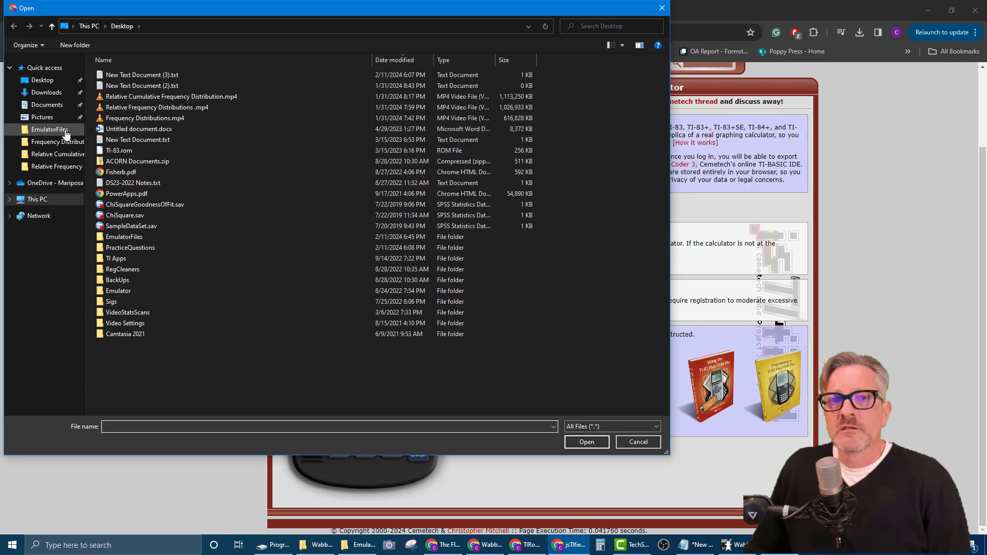
click(49, 129)
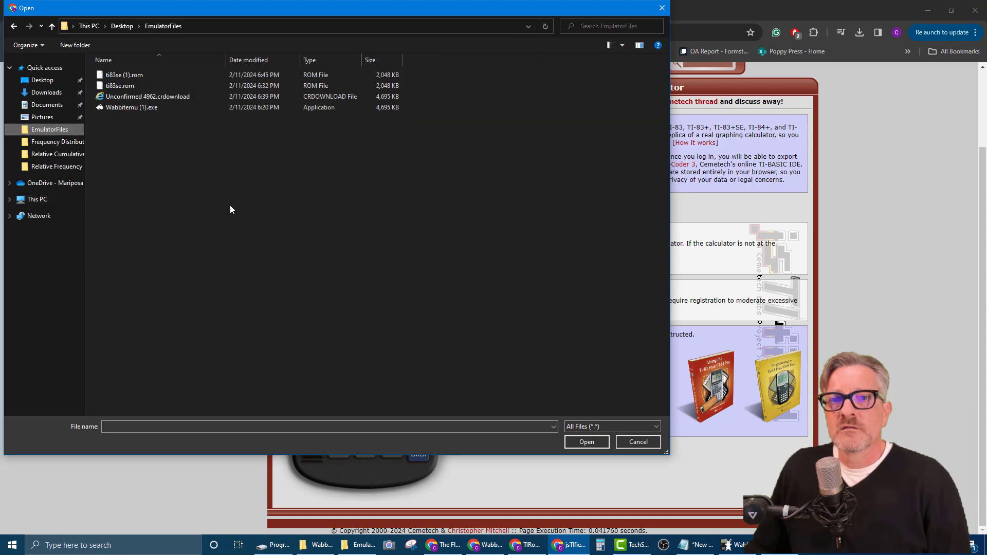
click(122, 89)
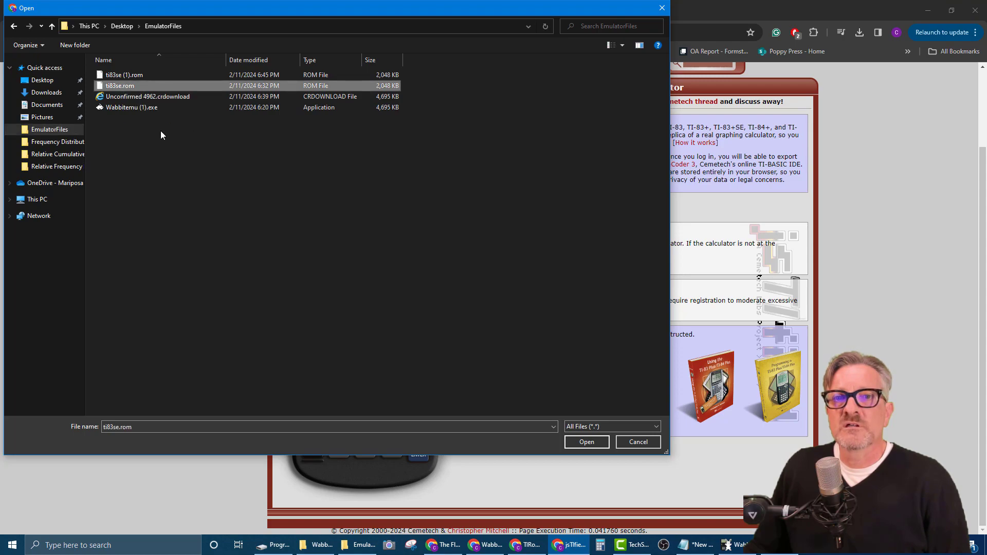
click(137, 74)
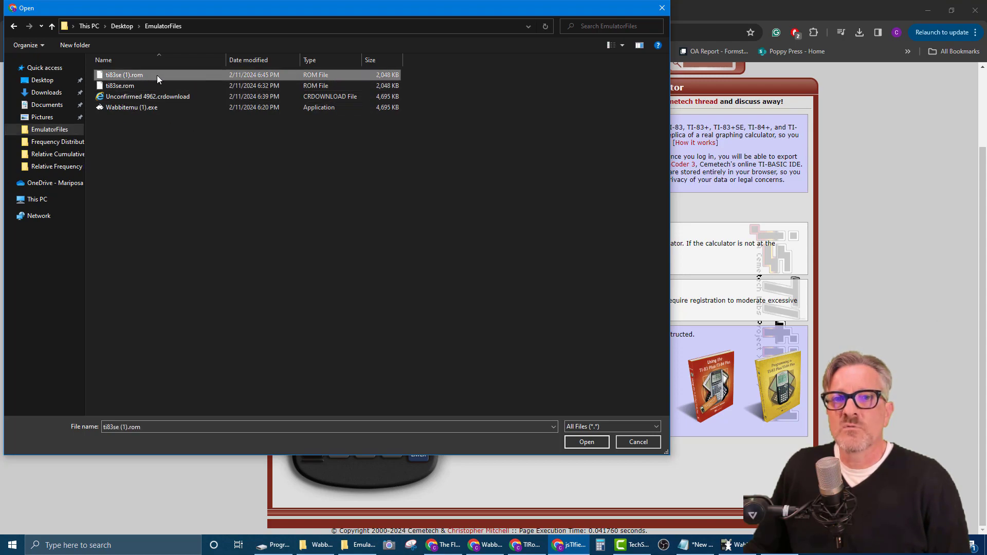
click(587, 441)
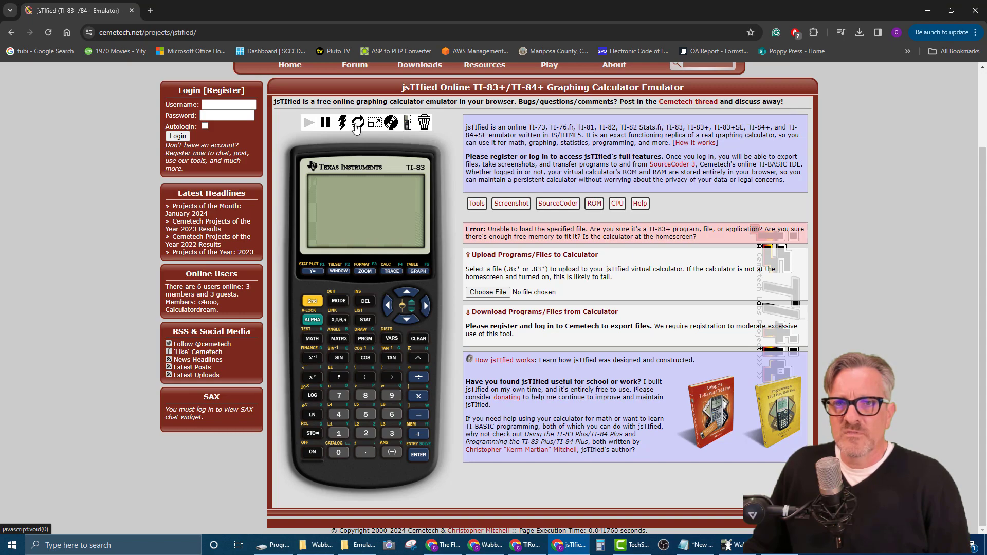
Pause and resume the emulator from its toolbar.
click(324, 123)
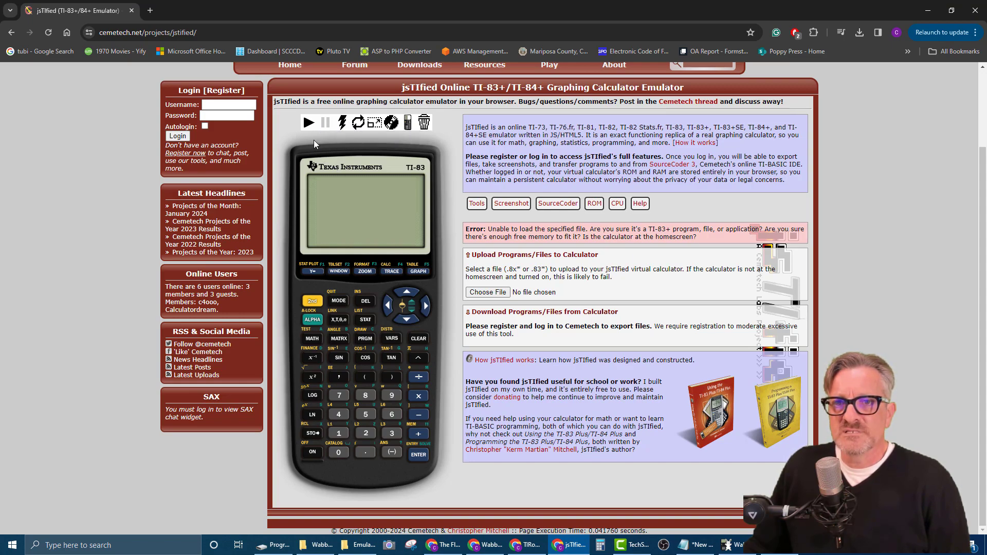
click(309, 124)
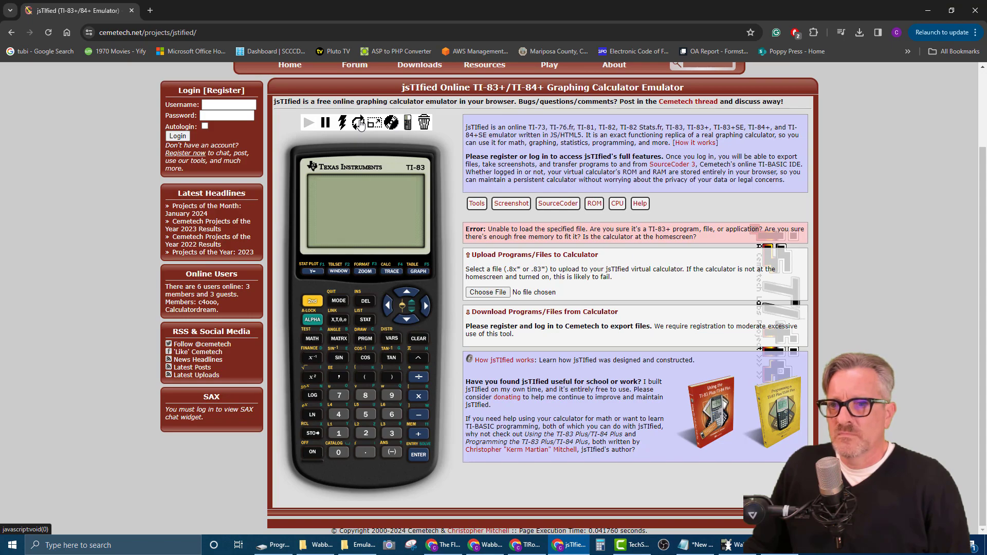
click(375, 126)
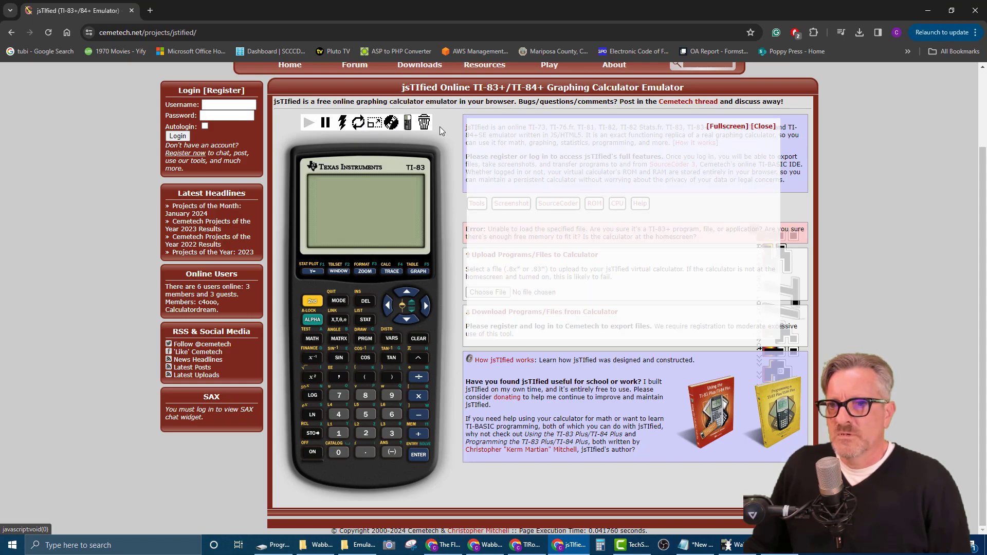
Import ti83se (1).rom as the ROM image, booting TI-83 Plus Silver Edition 1.19.
click(392, 125)
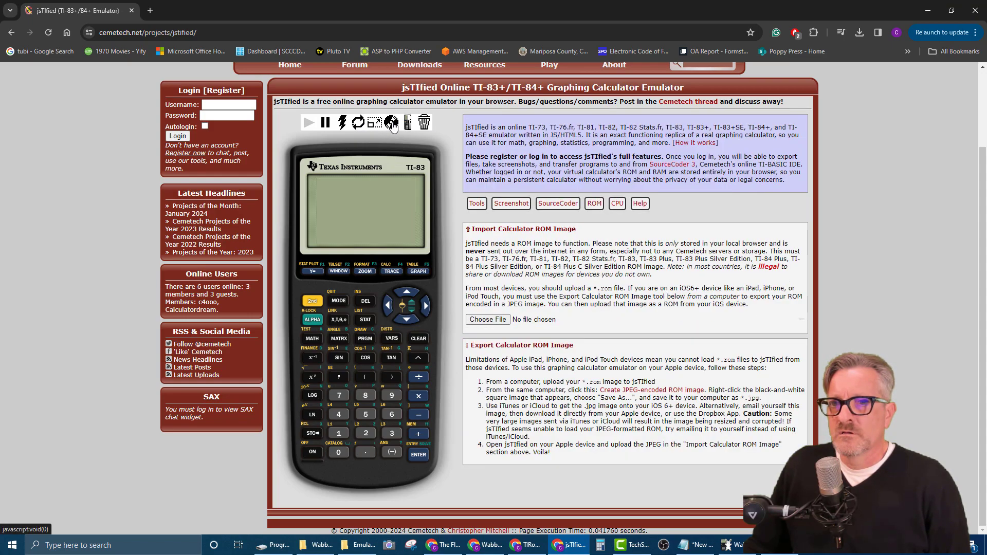
click(495, 320)
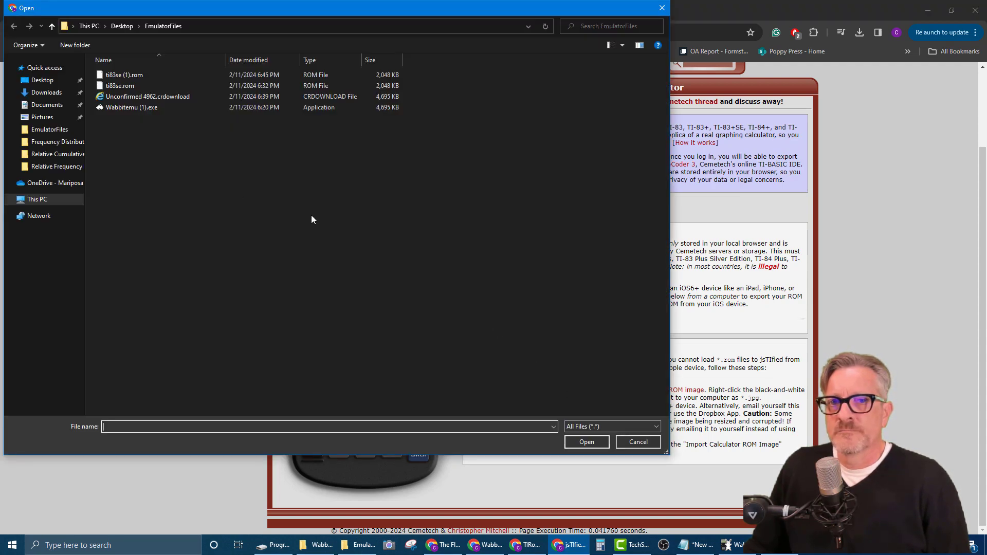
click(132, 76)
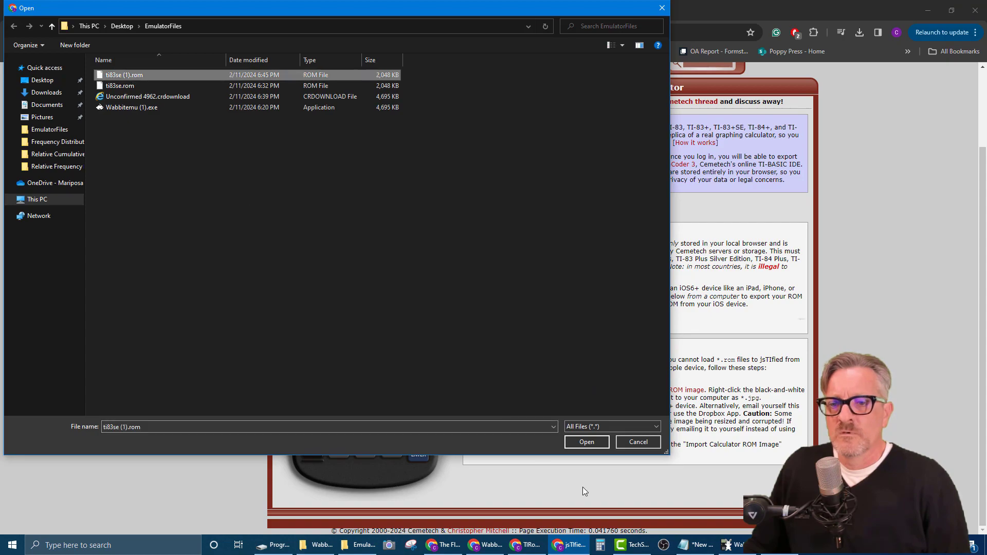
click(591, 443)
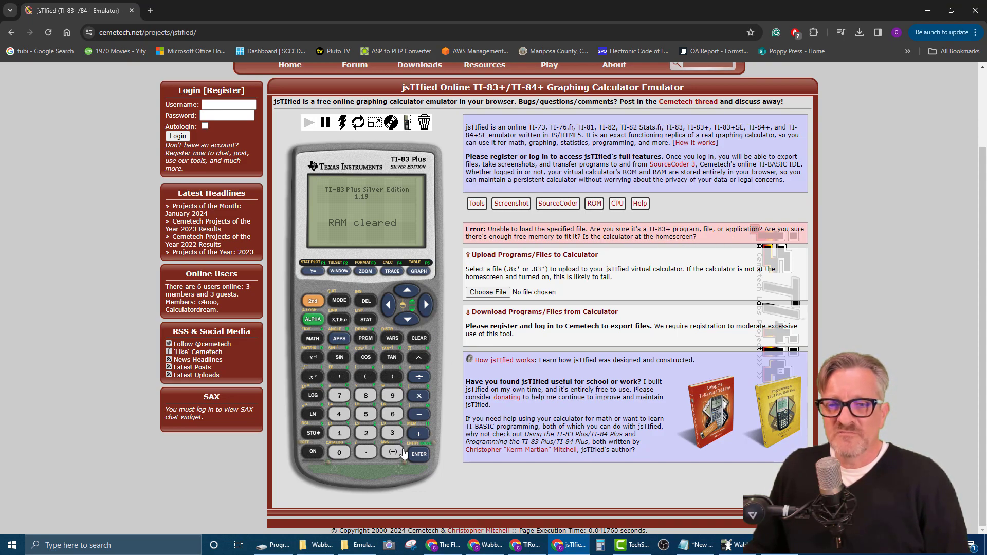
mouse_move(534, 548)
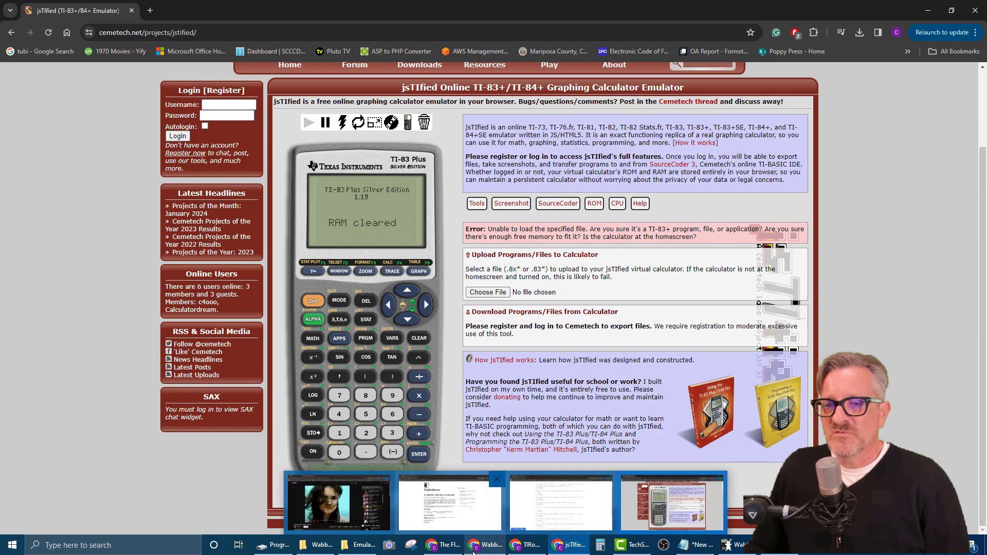
Save ti83plus.rom from the TIRoms page into the EmulatorFiles folder.
click(532, 548)
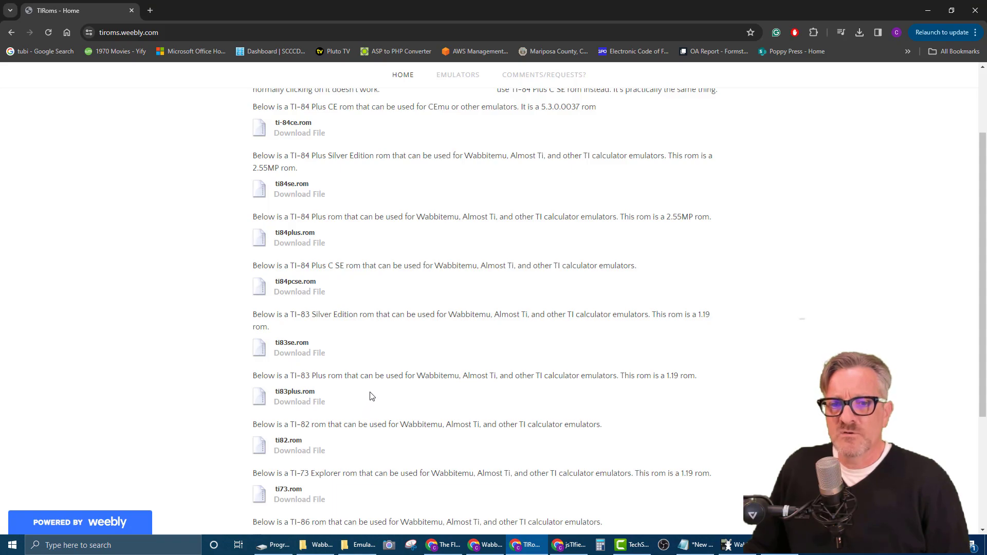
scroll(372, 396, down, 1)
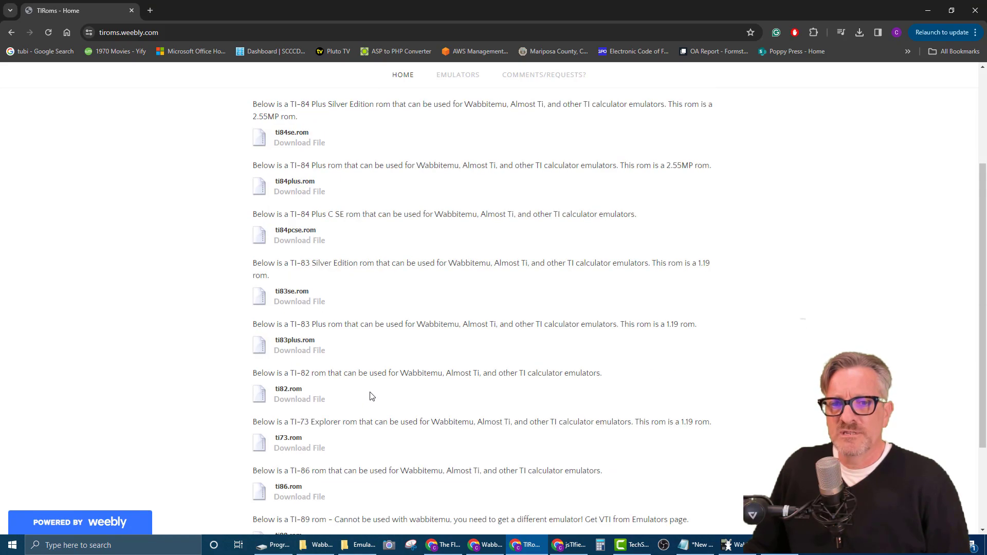
right_click(290, 351)
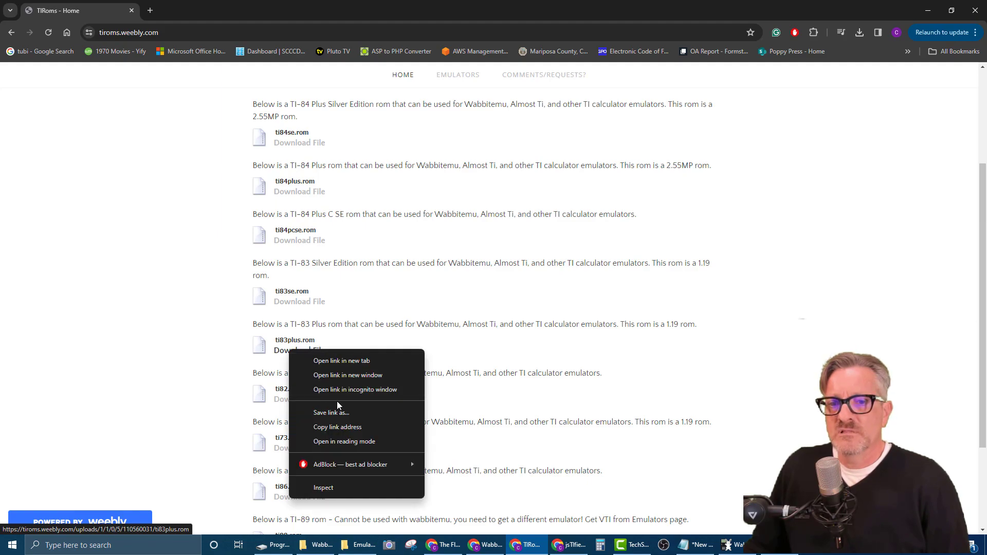
click(341, 414)
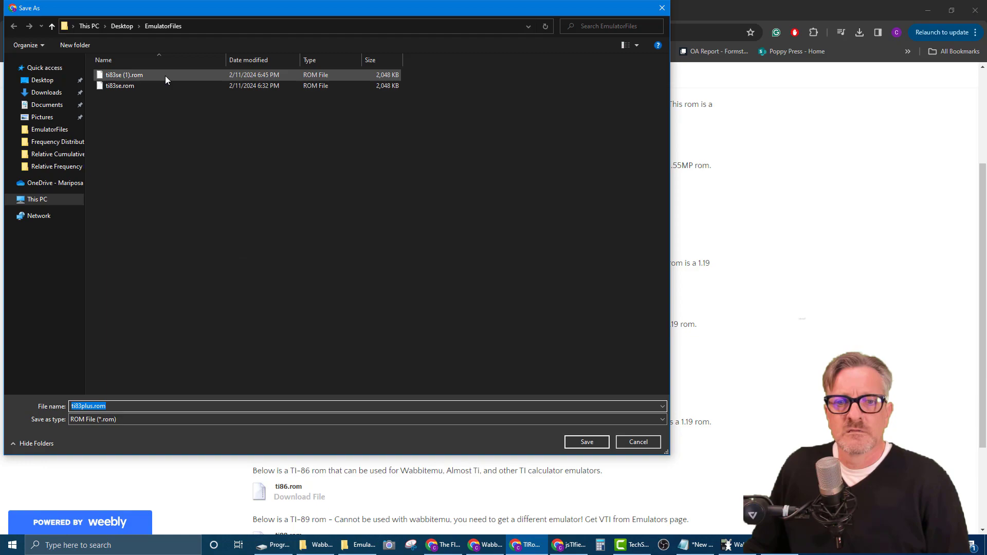
click(586, 441)
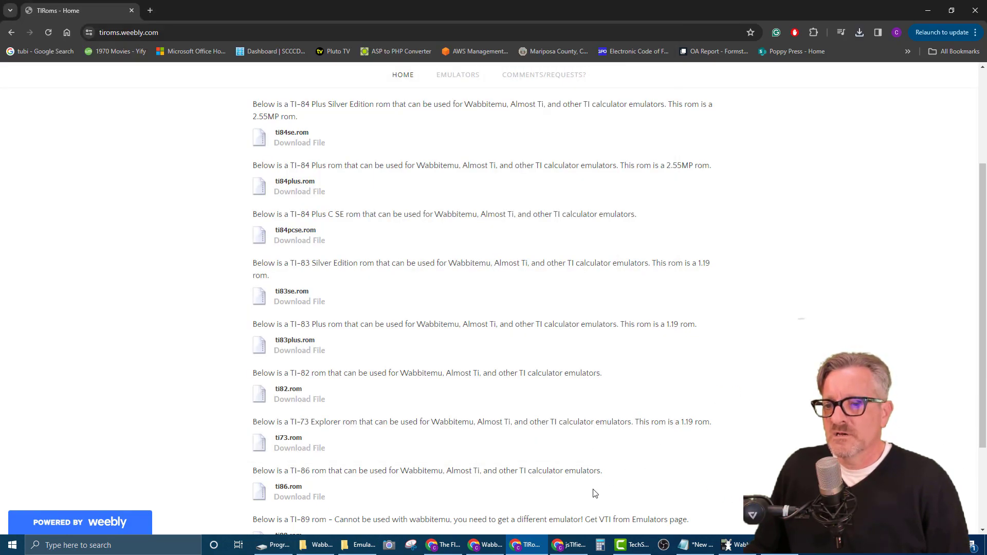
Try importing ti83se.rom as the emulator's ROM image.
click(571, 545)
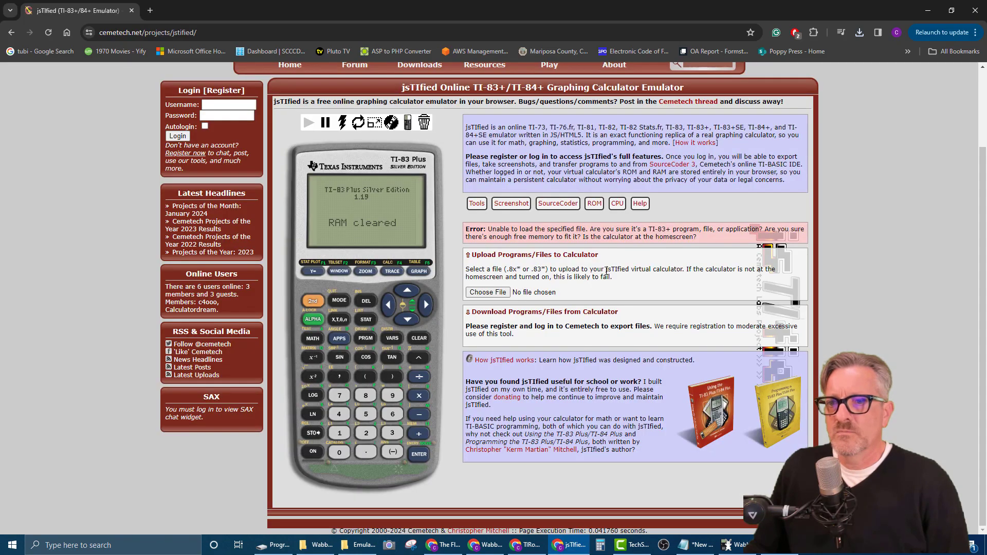
click(391, 124)
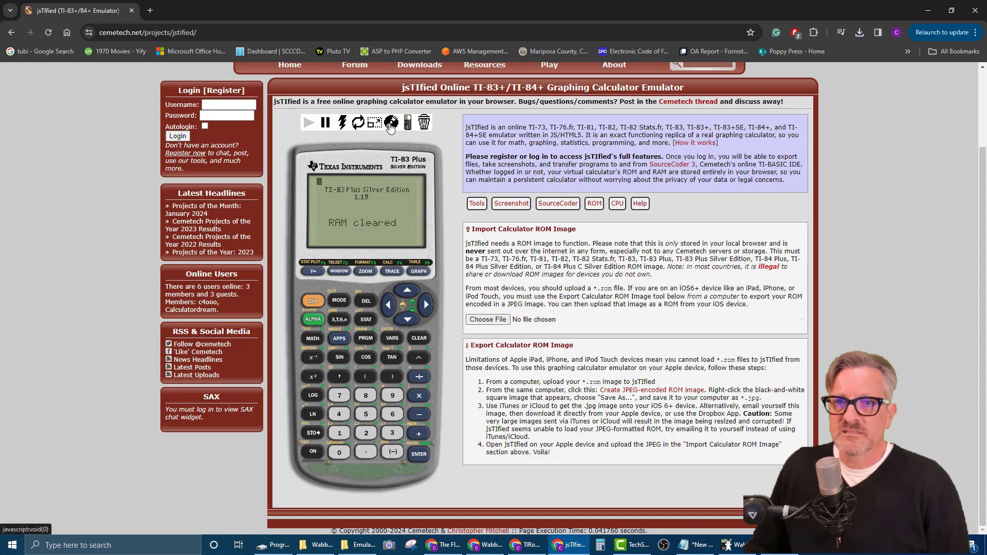
click(498, 320)
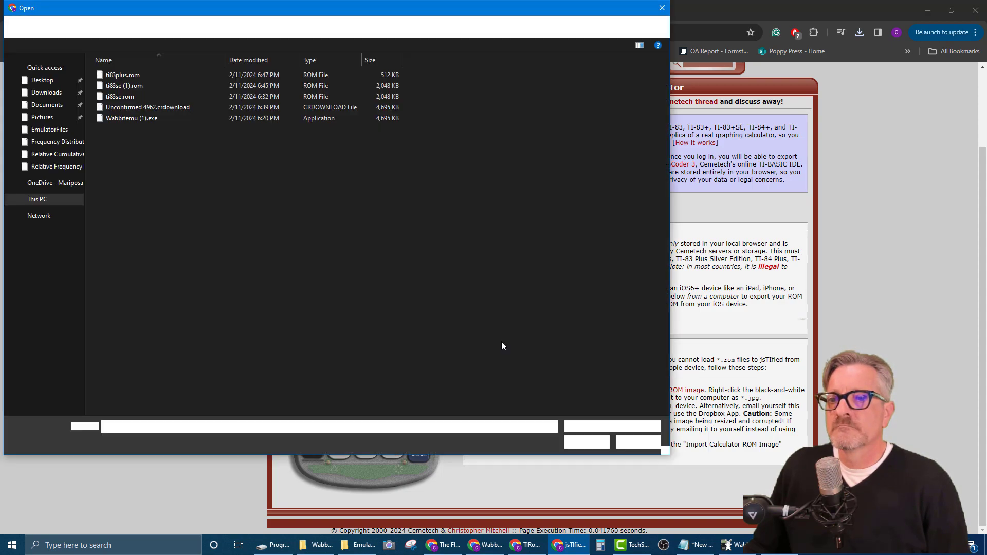
click(123, 96)
click(581, 444)
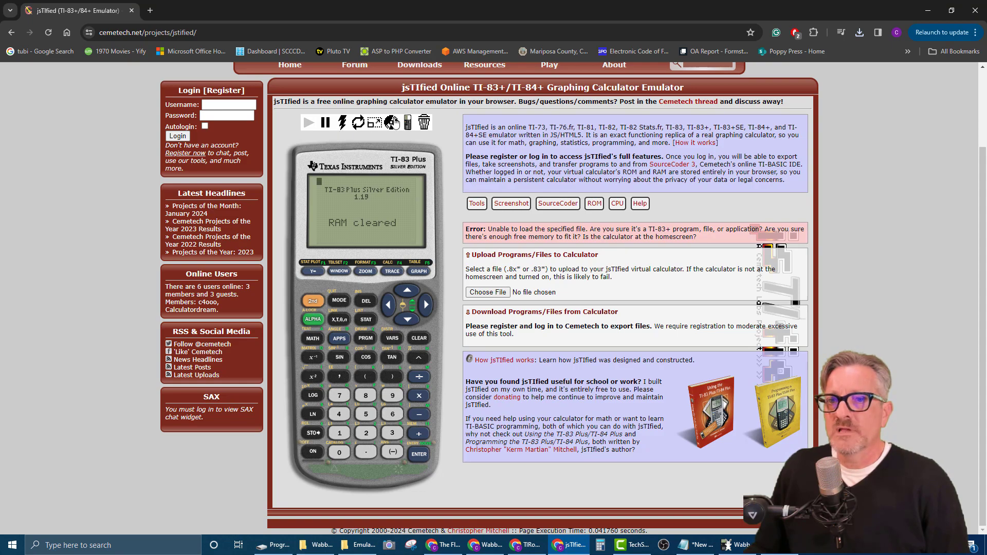
Load ti83plus.rom as the ROM image, booting TI-83 Plus 1.19 with RAM cleared.
click(488, 292)
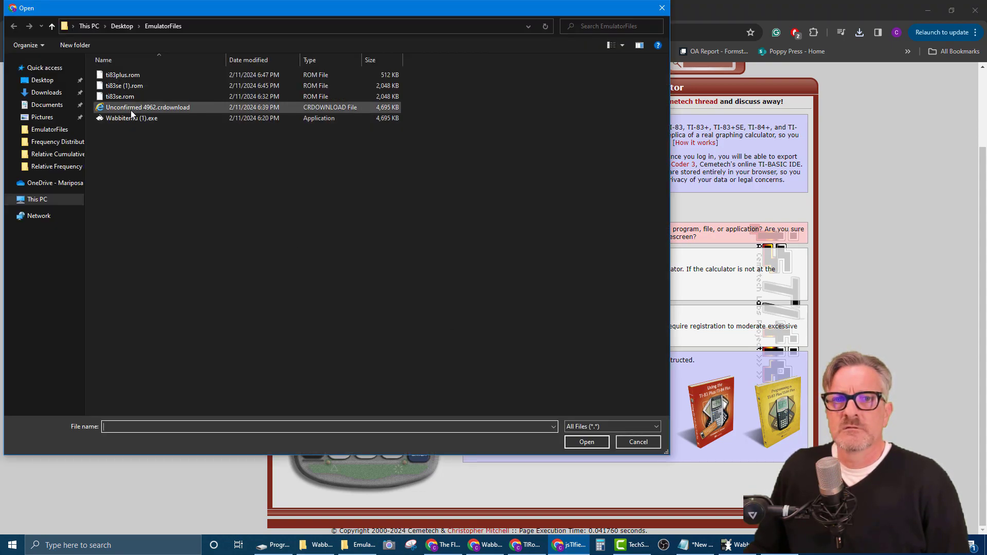
click(130, 75)
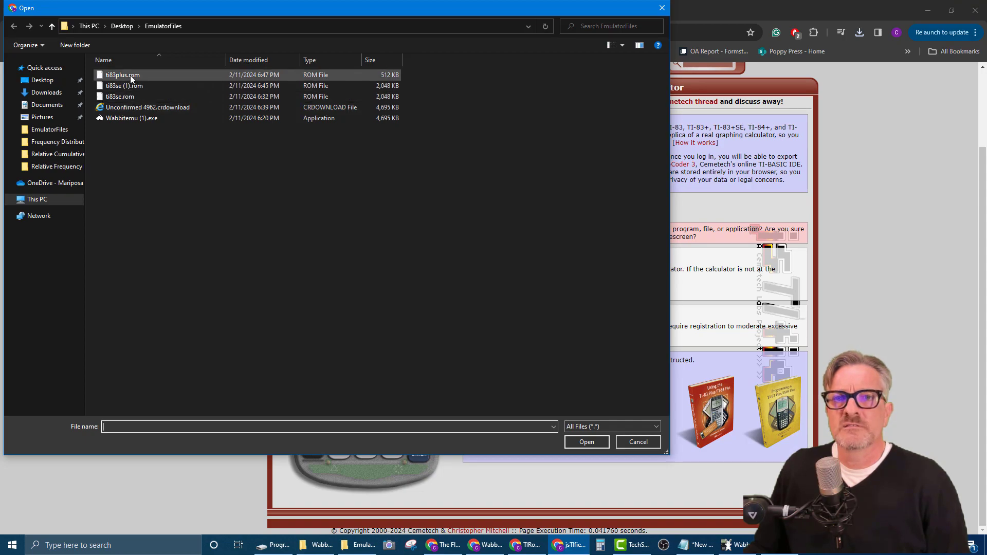
click(586, 442)
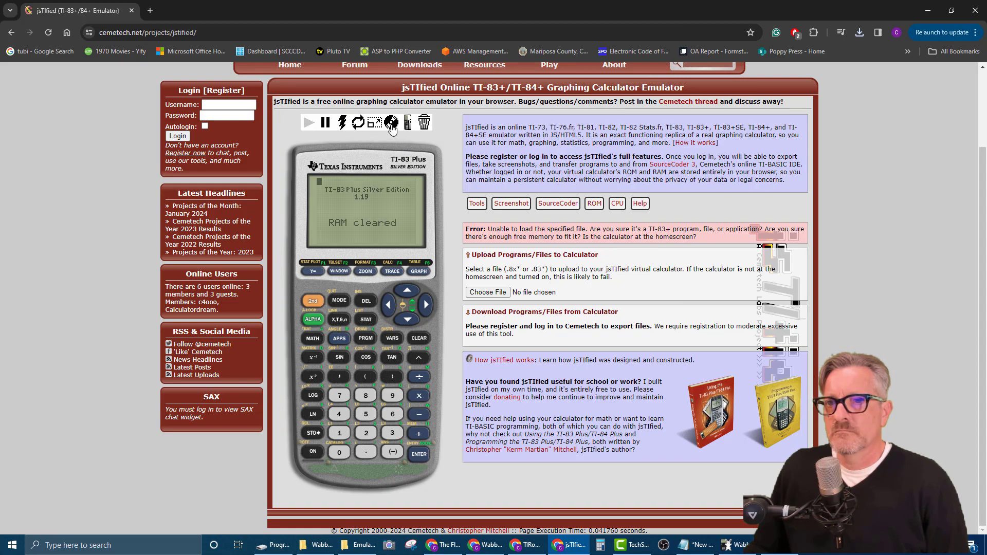
click(497, 323)
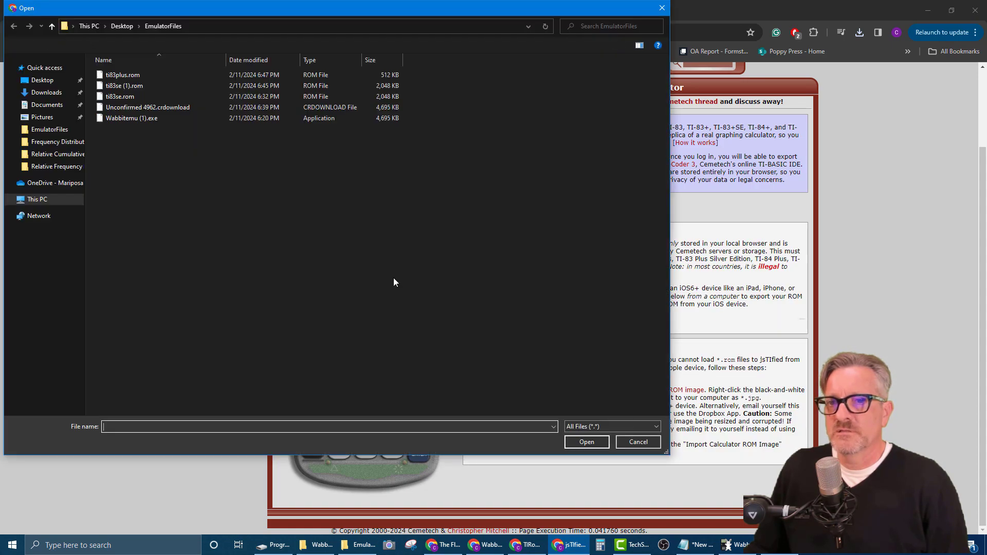
click(136, 76)
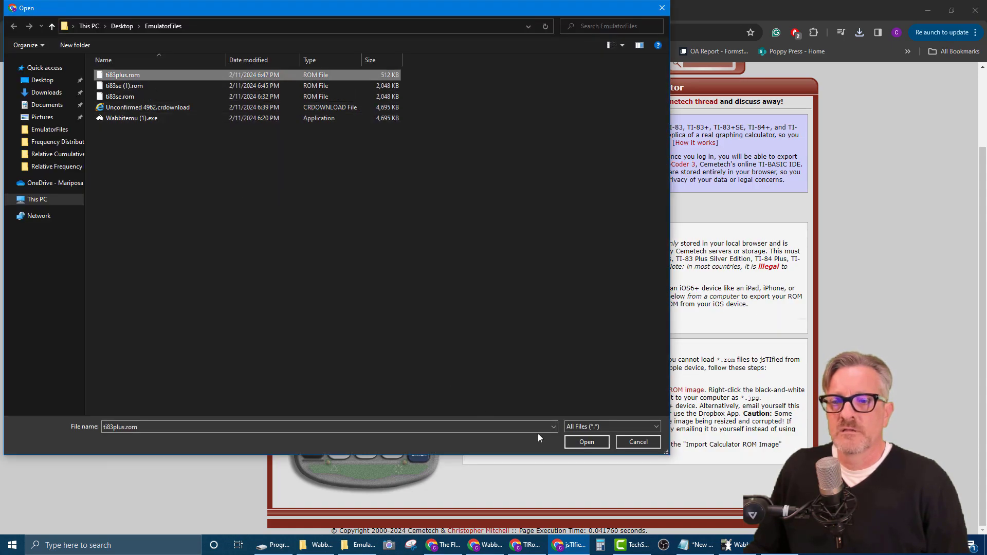
click(580, 444)
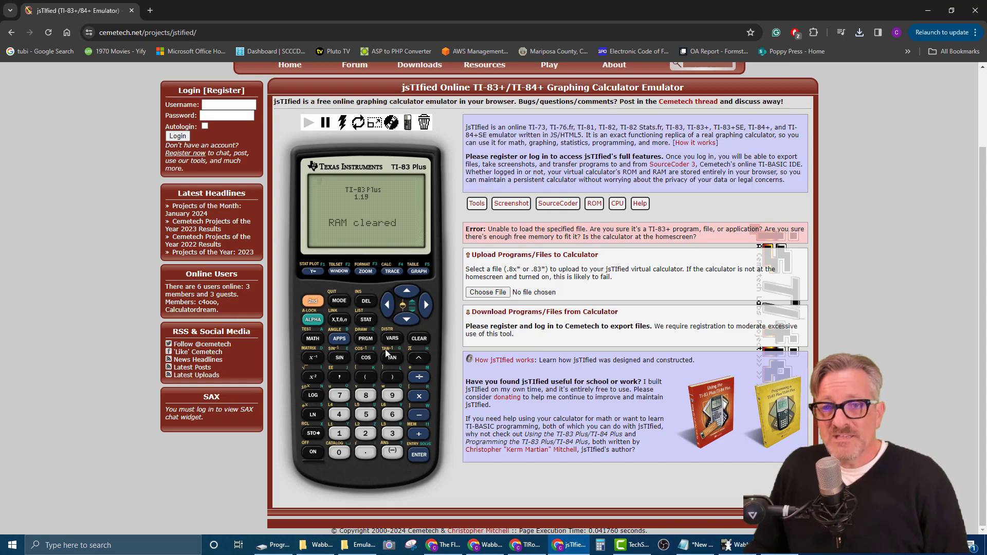
Clear the TI-83 Plus home screen and compute 5×5, showing 25.
click(419, 454)
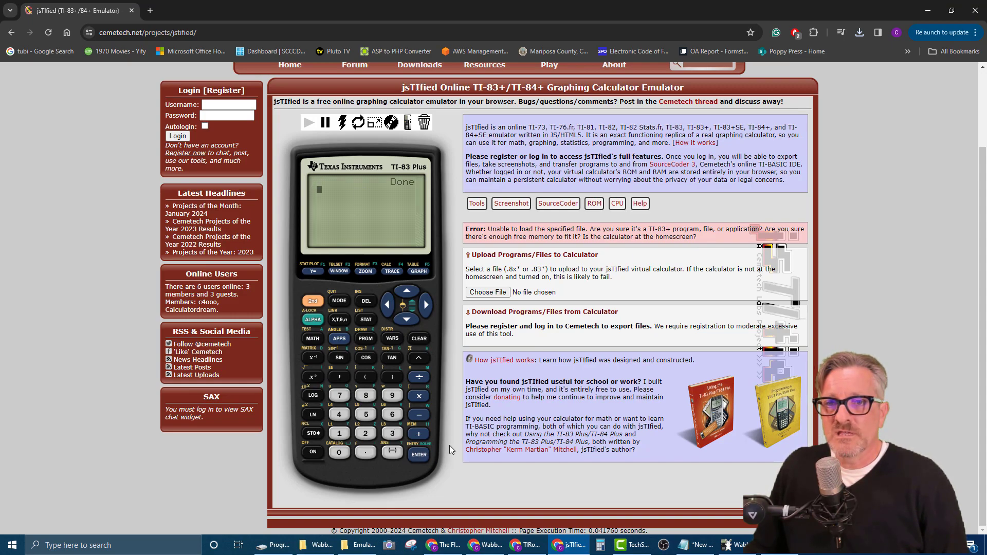
click(418, 339)
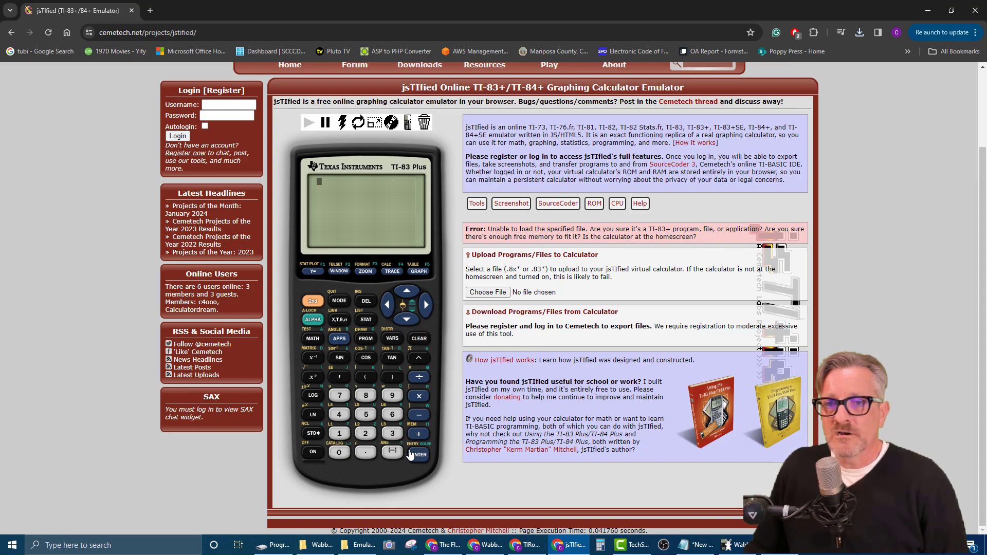
click(365, 415)
click(419, 400)
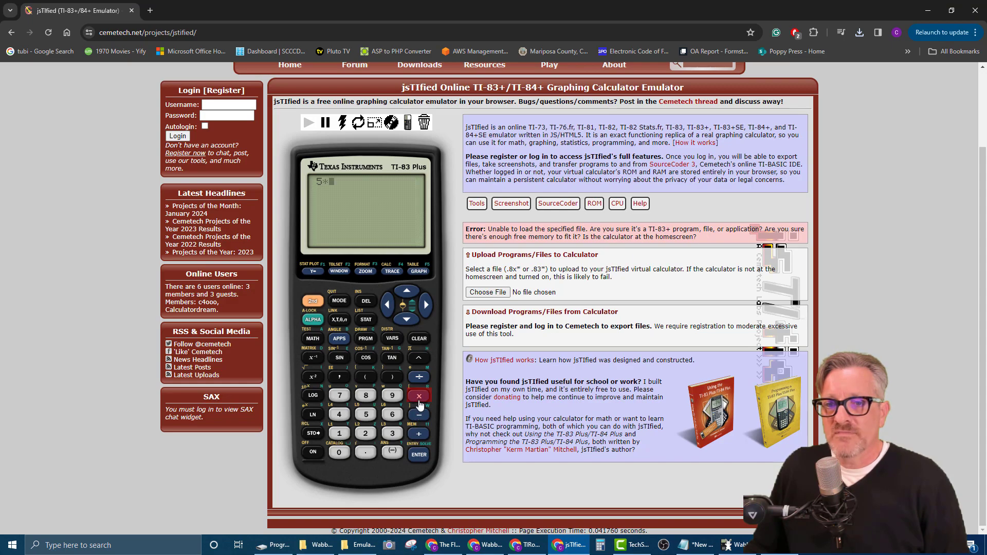
click(365, 415)
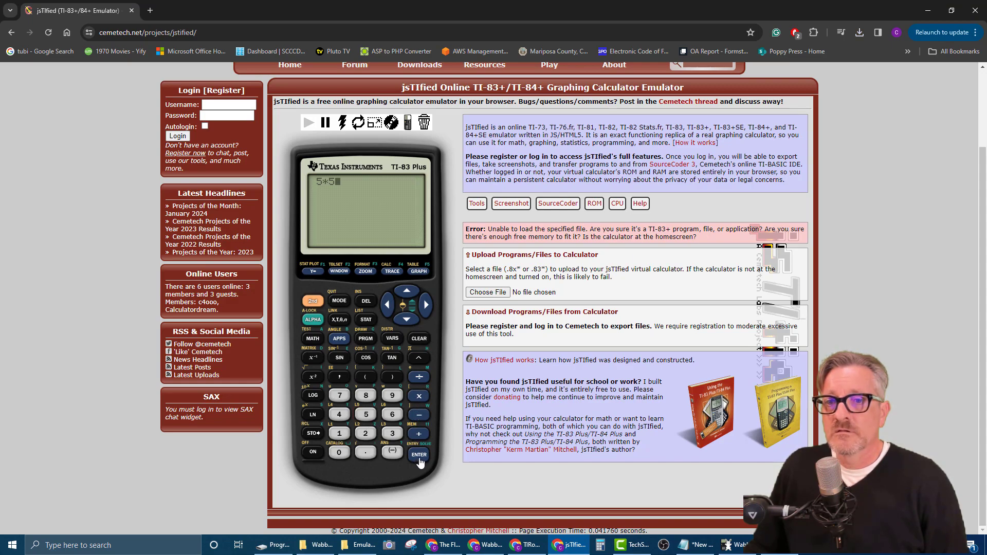
click(419, 457)
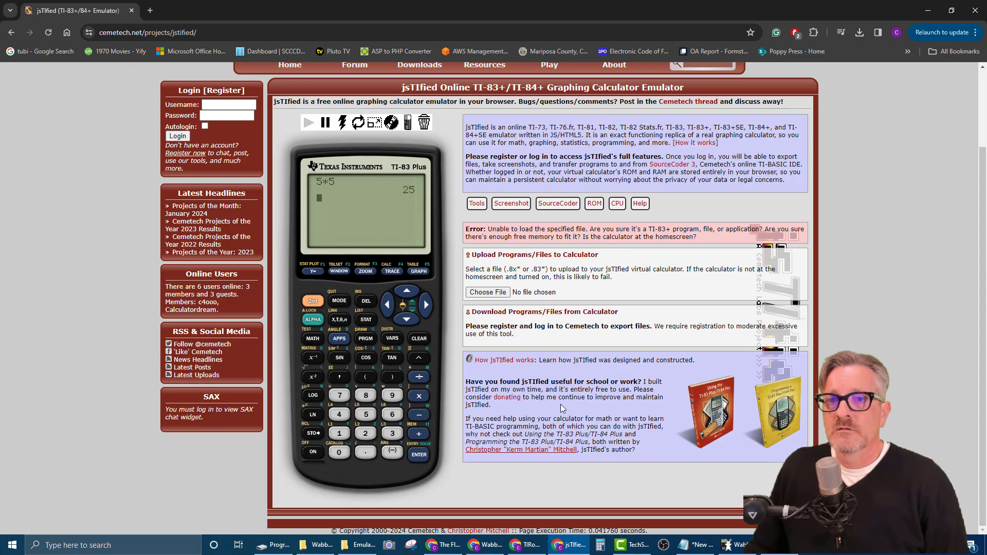
Show the ROM section, reset the calculator to a blank screen, then pause and resume it.
click(391, 123)
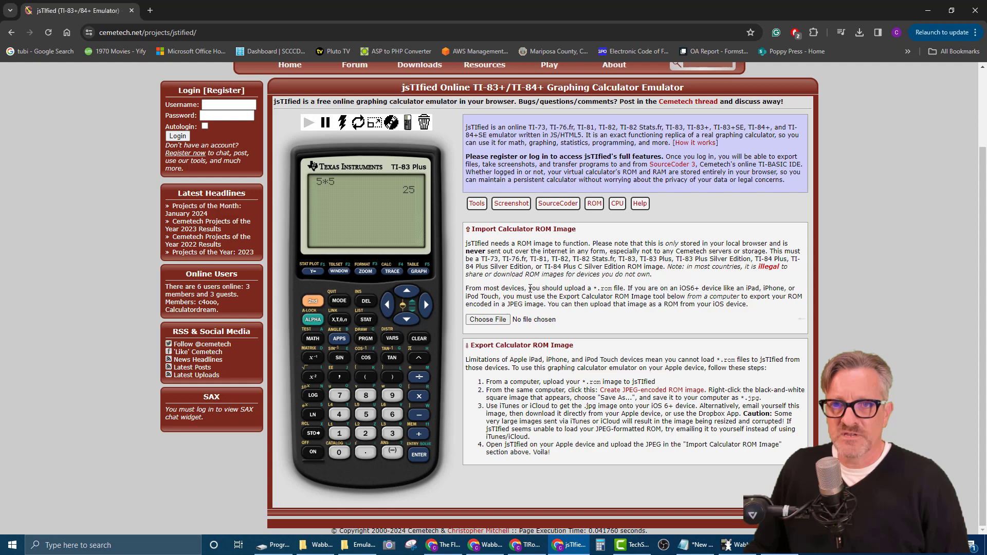
click(358, 123)
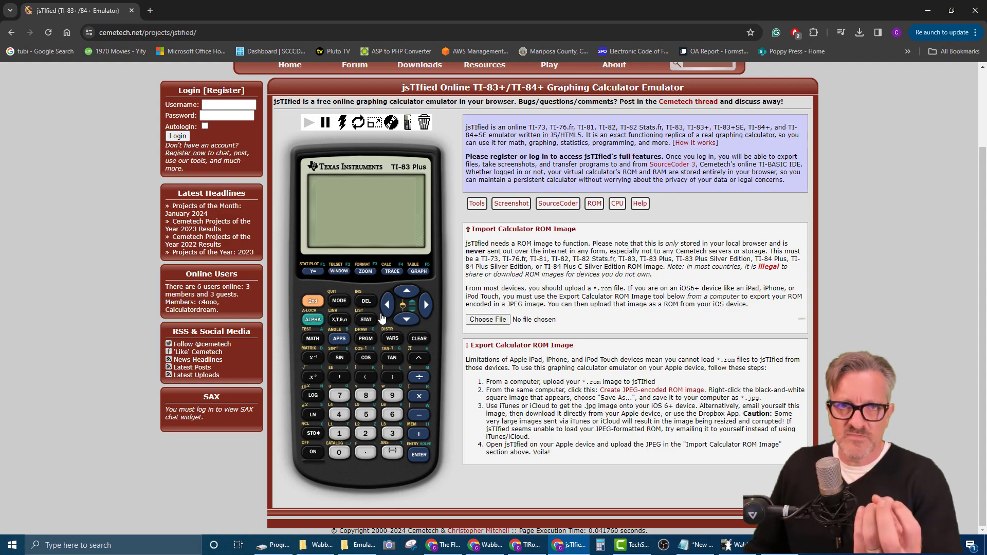
click(325, 122)
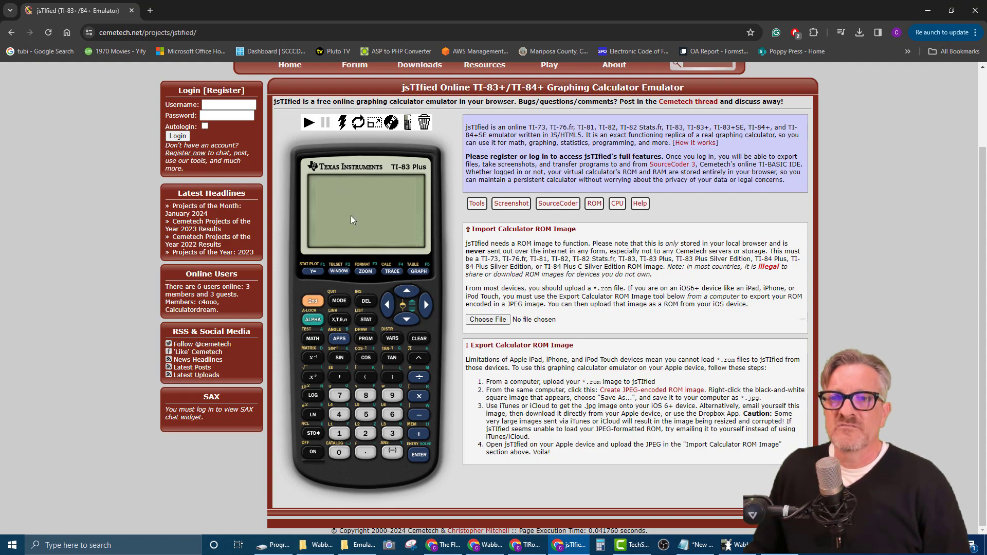
click(311, 126)
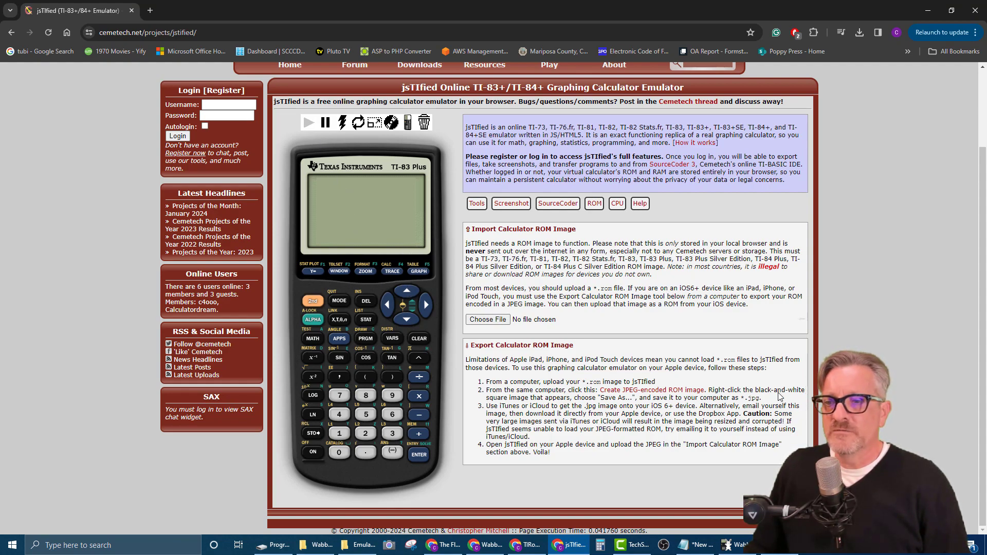